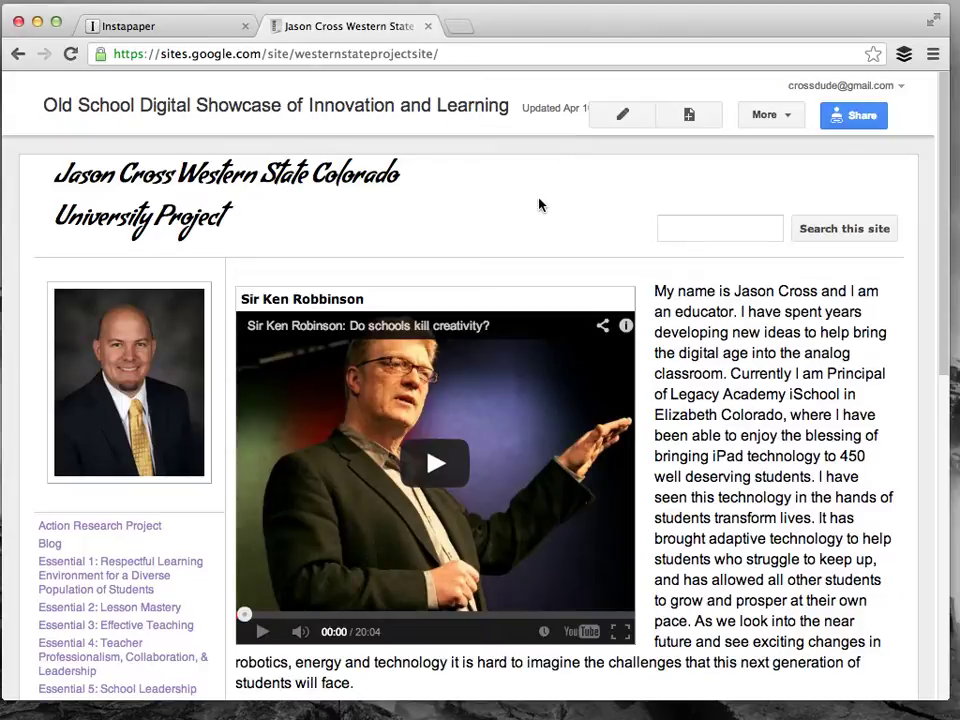
Switch to Instapaper and look through the list of unread saved articles.
click(180, 28)
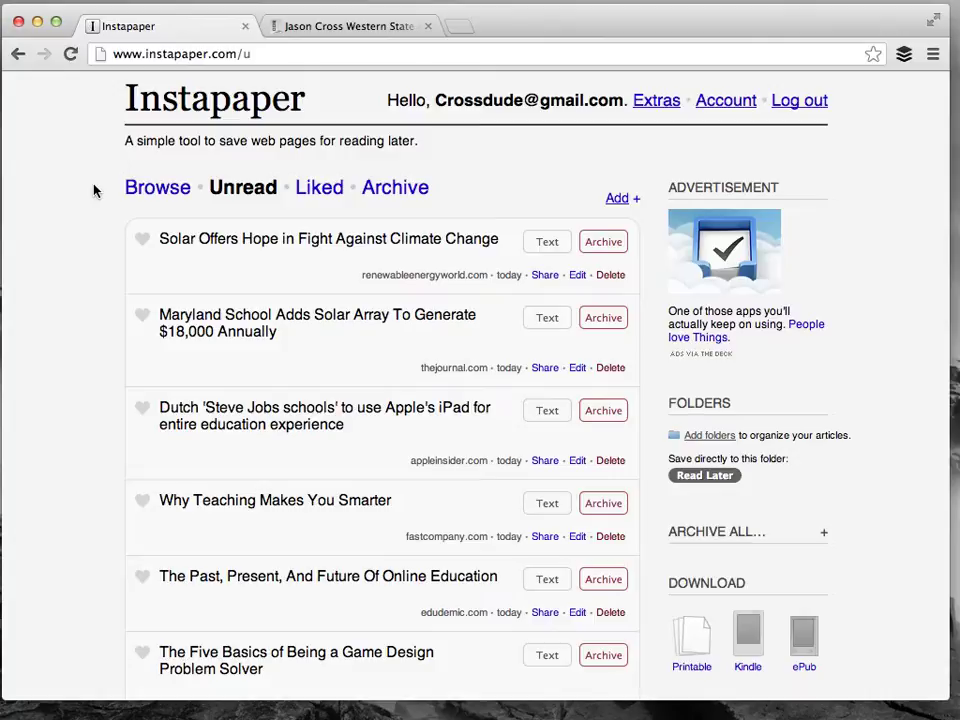
scroll(271, 452, down, 10)
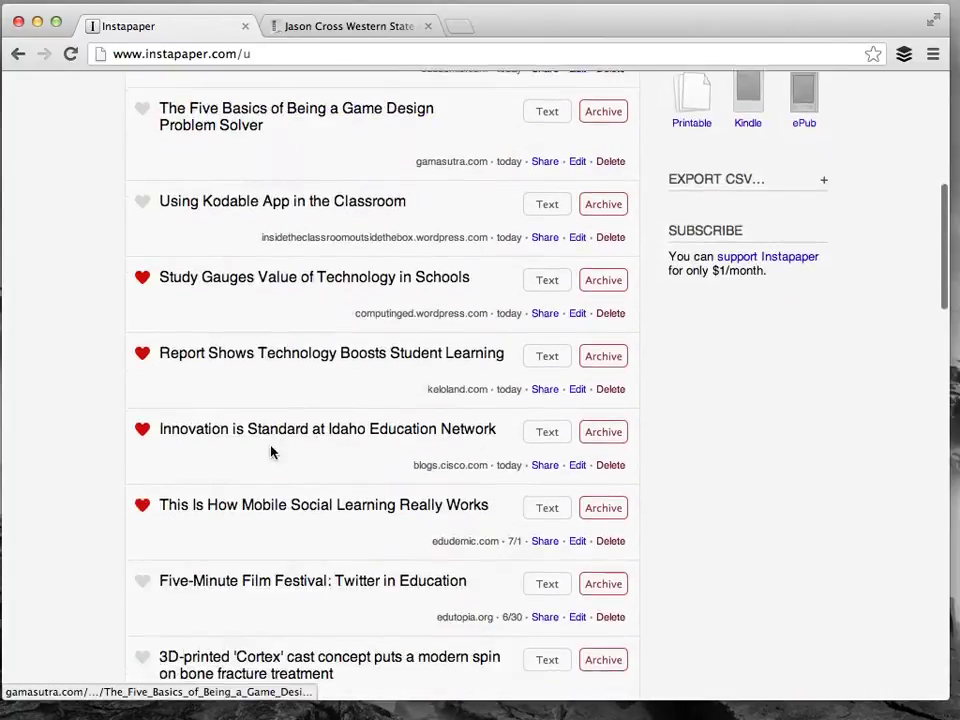
scroll(270, 452, down, 14)
scroll(270, 452, up, 20)
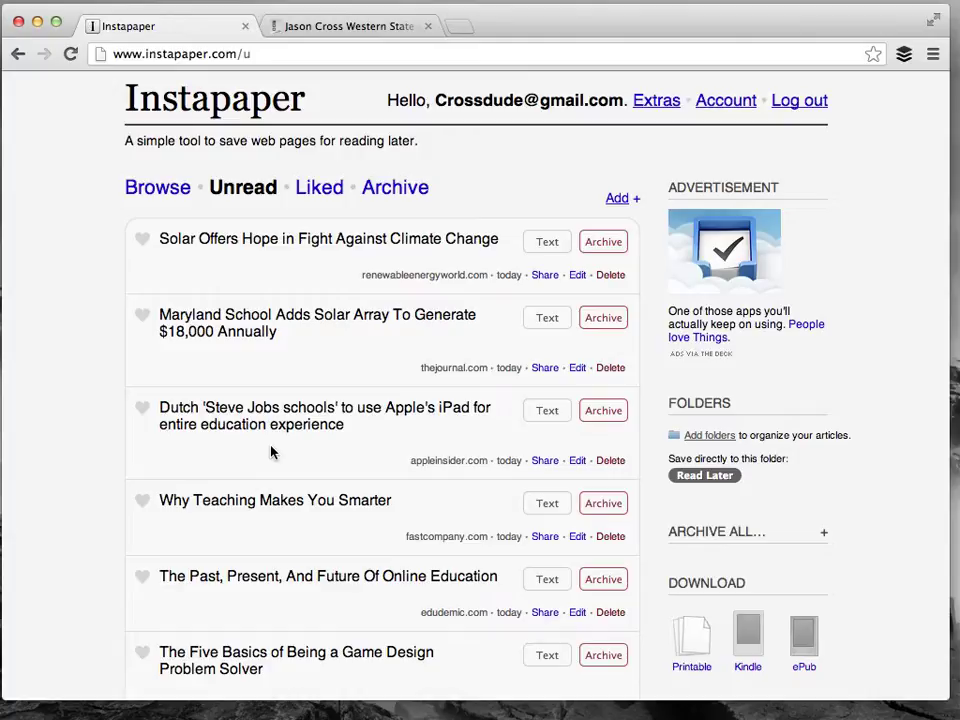
scroll(264, 529, down, 5)
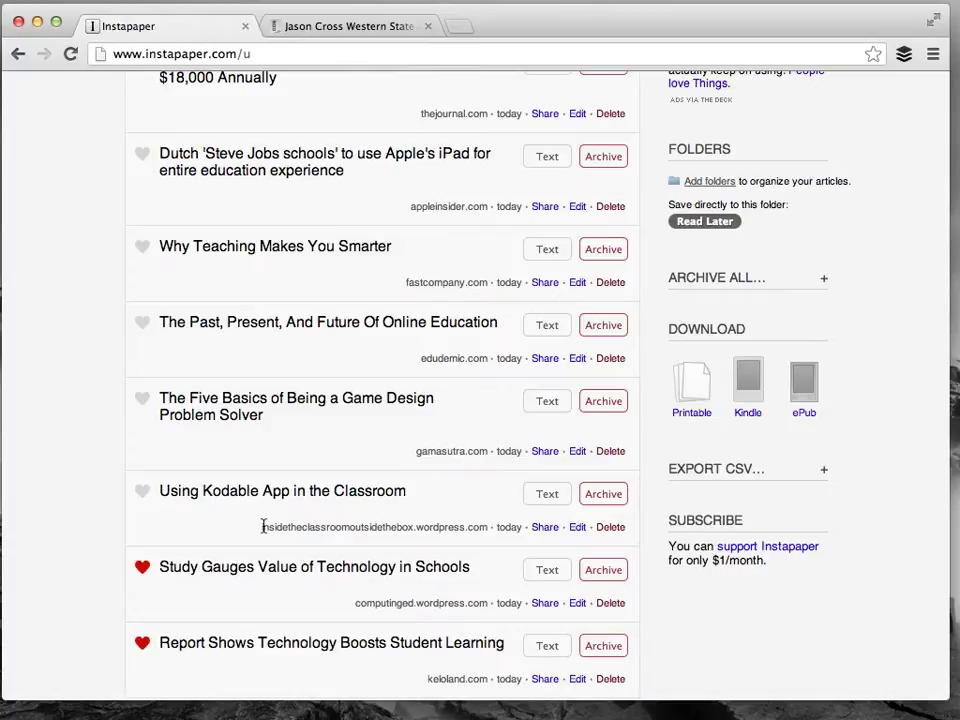
scroll(274, 516, up, 4)
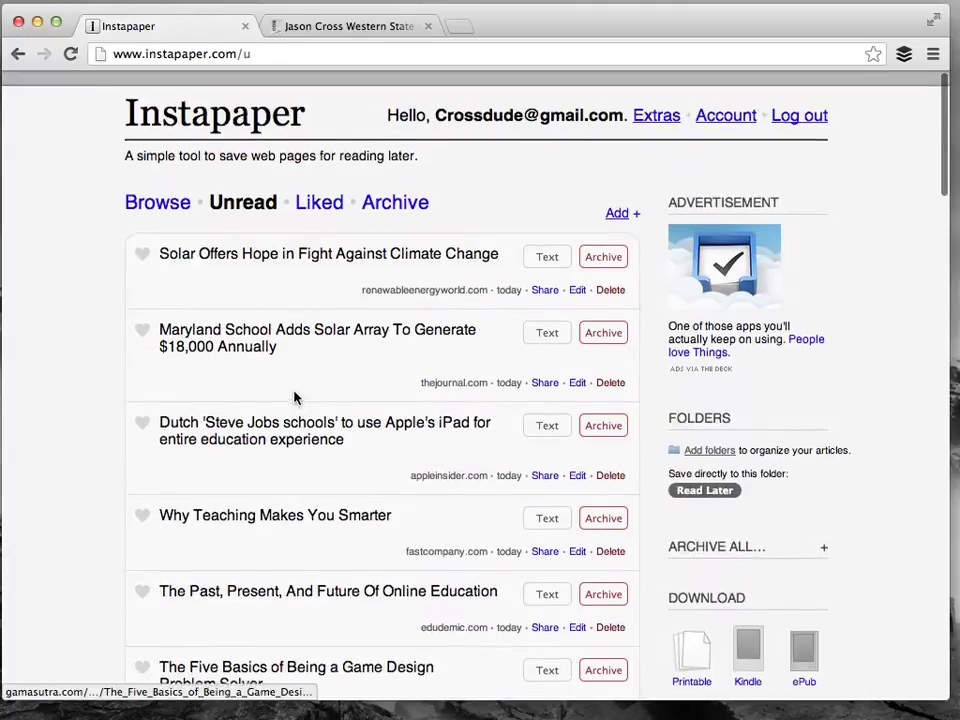
scroll(294, 396, down, 2)
scroll(300, 483, up, 3)
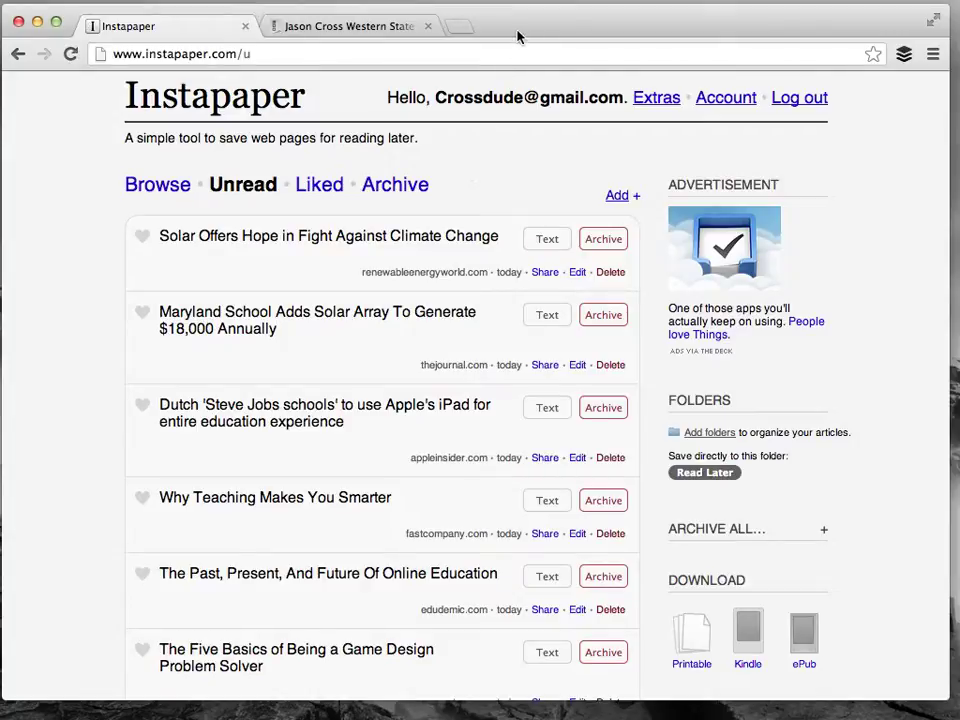
drag(516, 34, 520, 33)
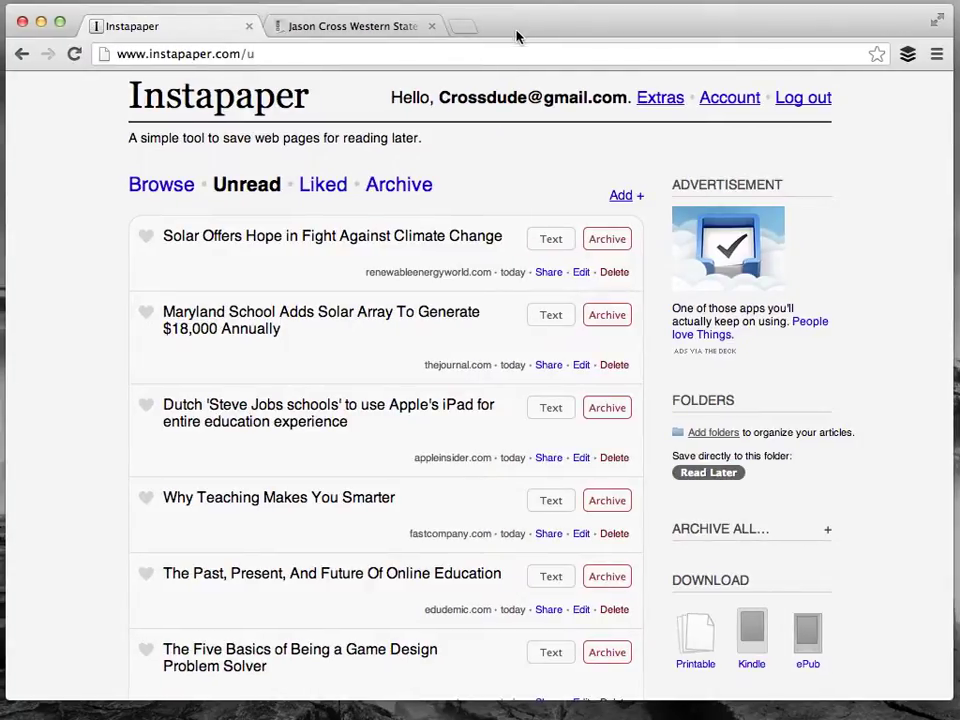
Switch to the Google Sites project site and start a new page.
click(387, 29)
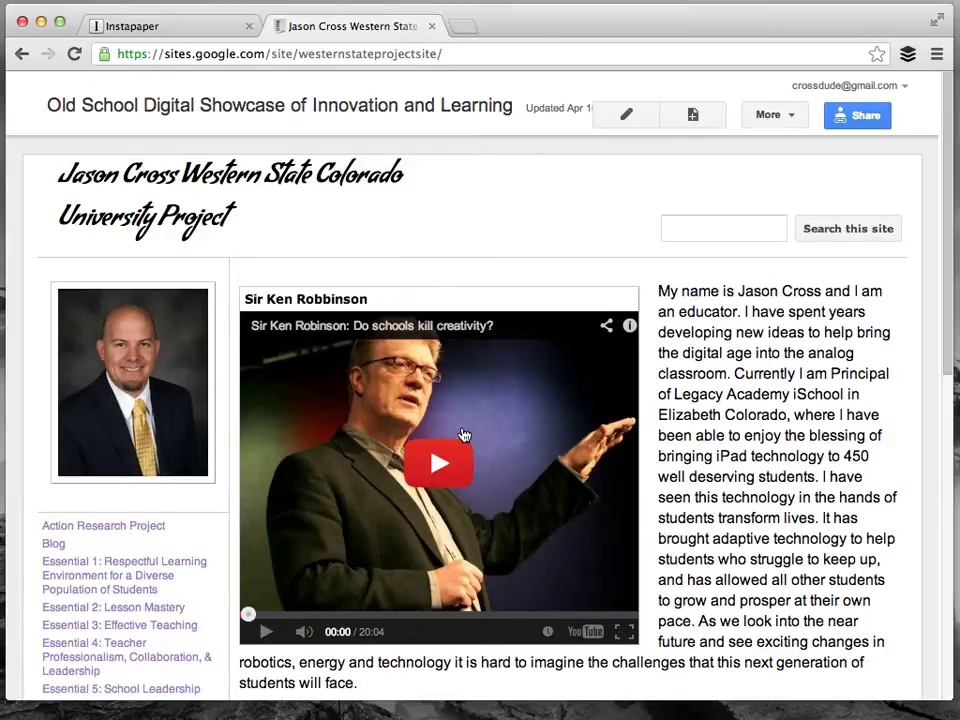
scroll(445, 420, down, 5)
scroll(461, 429, up, 5)
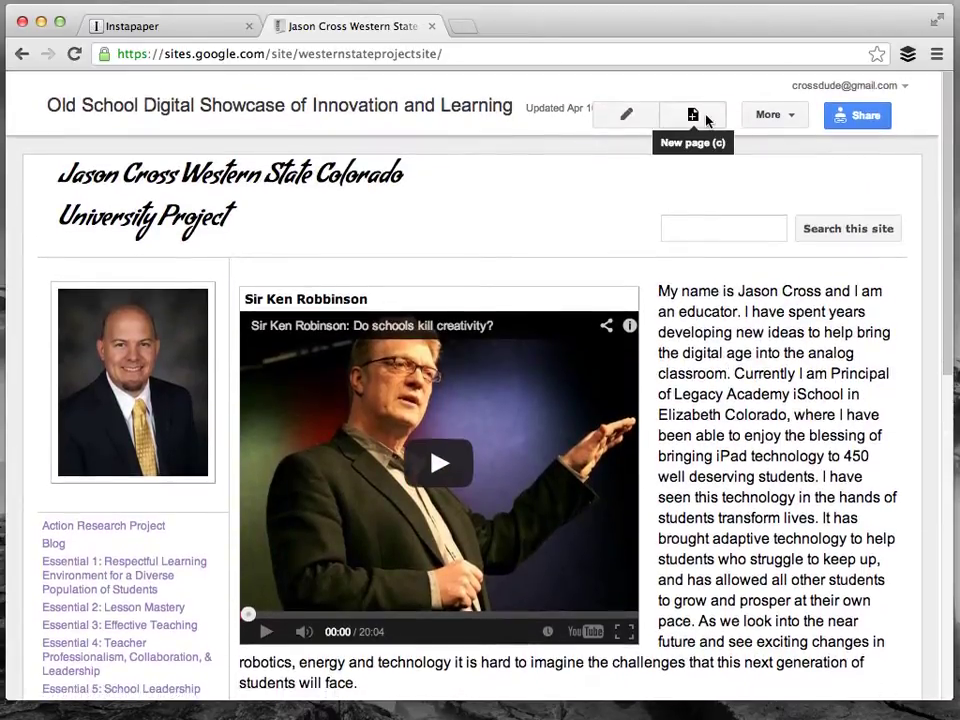
click(700, 120)
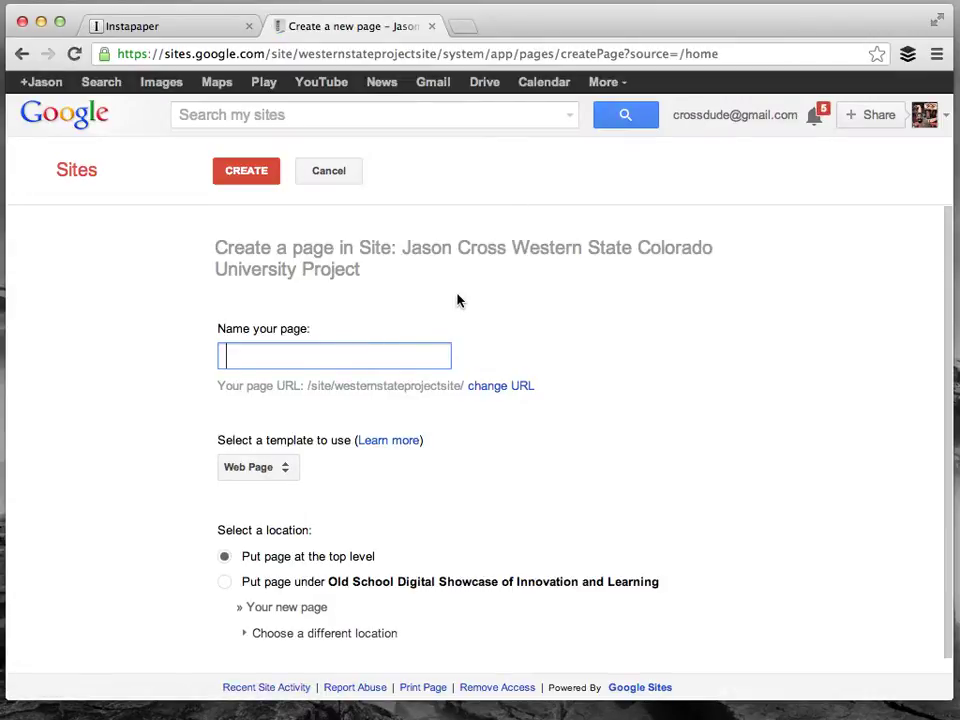
text(Test Pa)
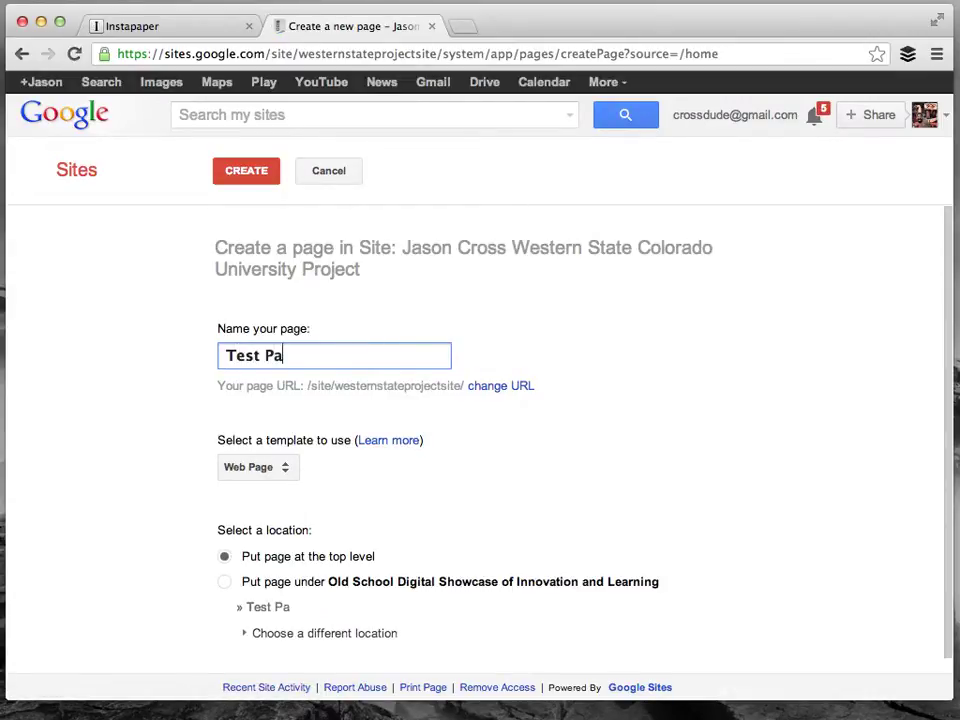
key(BackSpace)
key(BackSpace)
key(BackSpace)
key(BackSpace)
key(BackSpace)
key(BackSpace)
key(BackSpace)
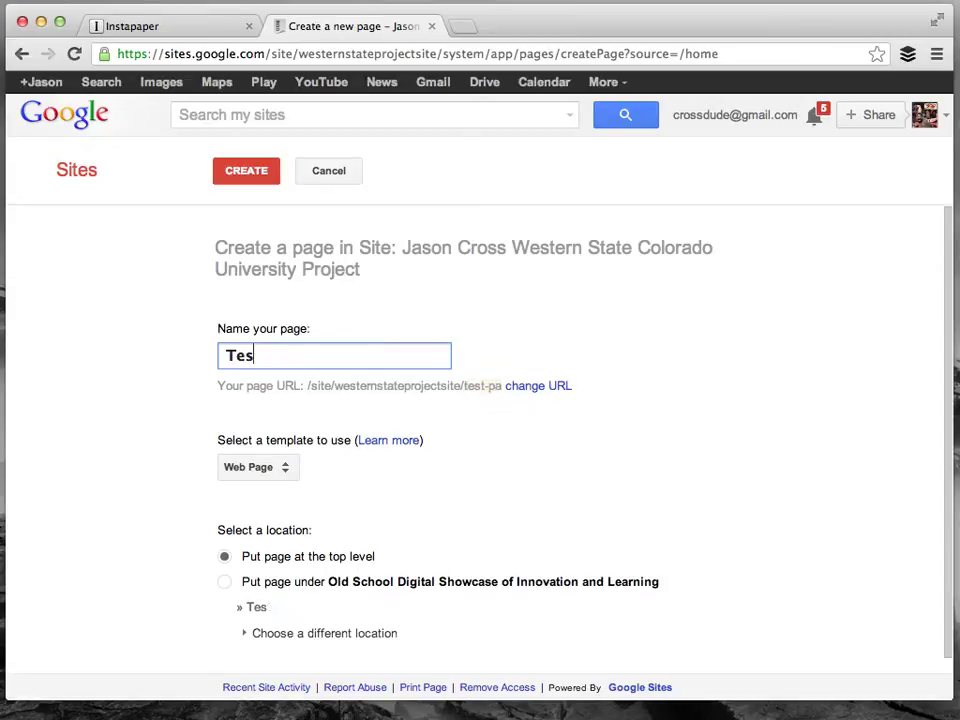
Name the page Instapaper and create it at the top level with the Web Page template.
text(Instapaper)
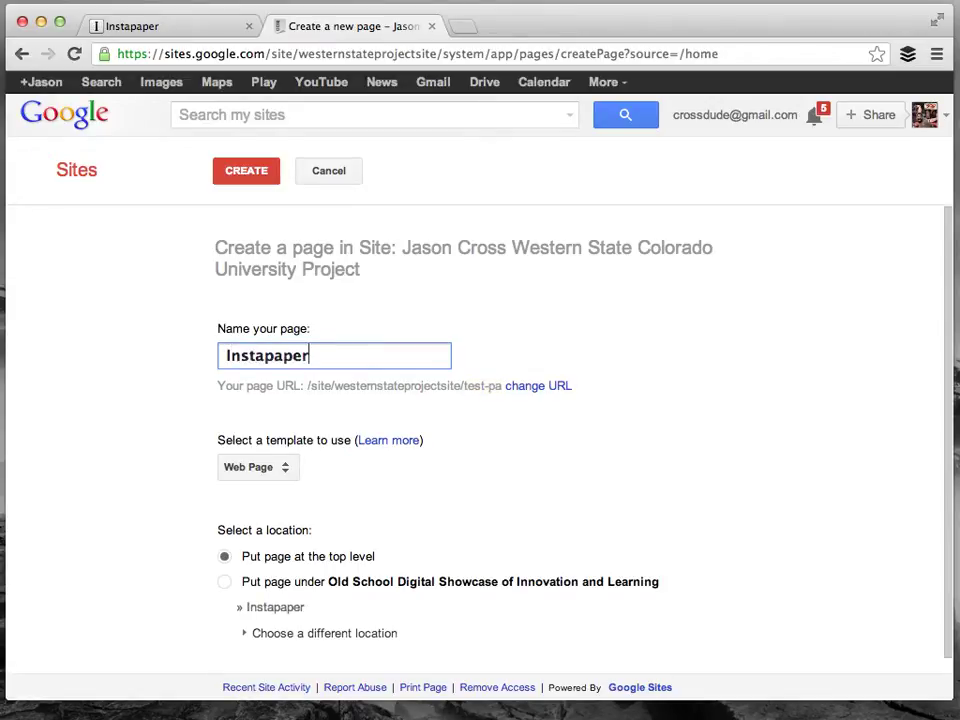
click(284, 477)
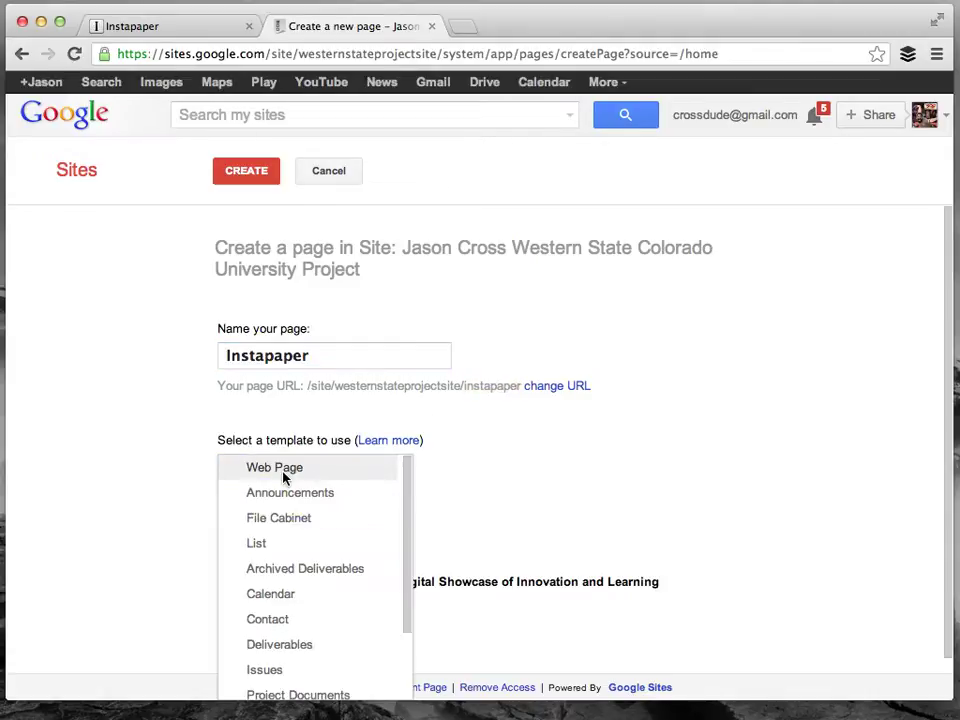
click(166, 454)
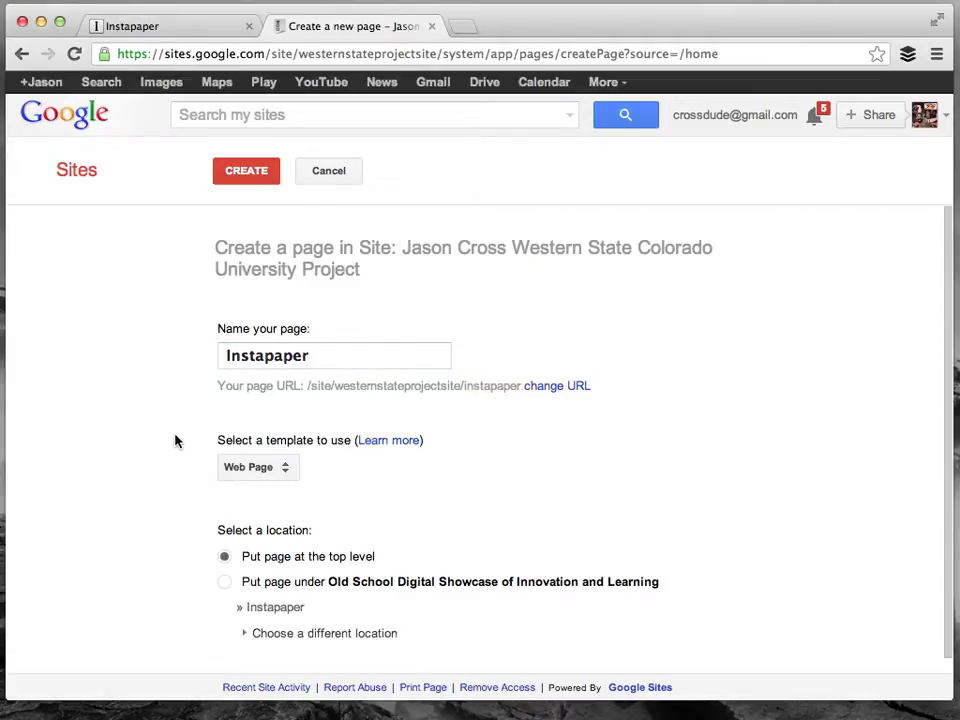
click(247, 172)
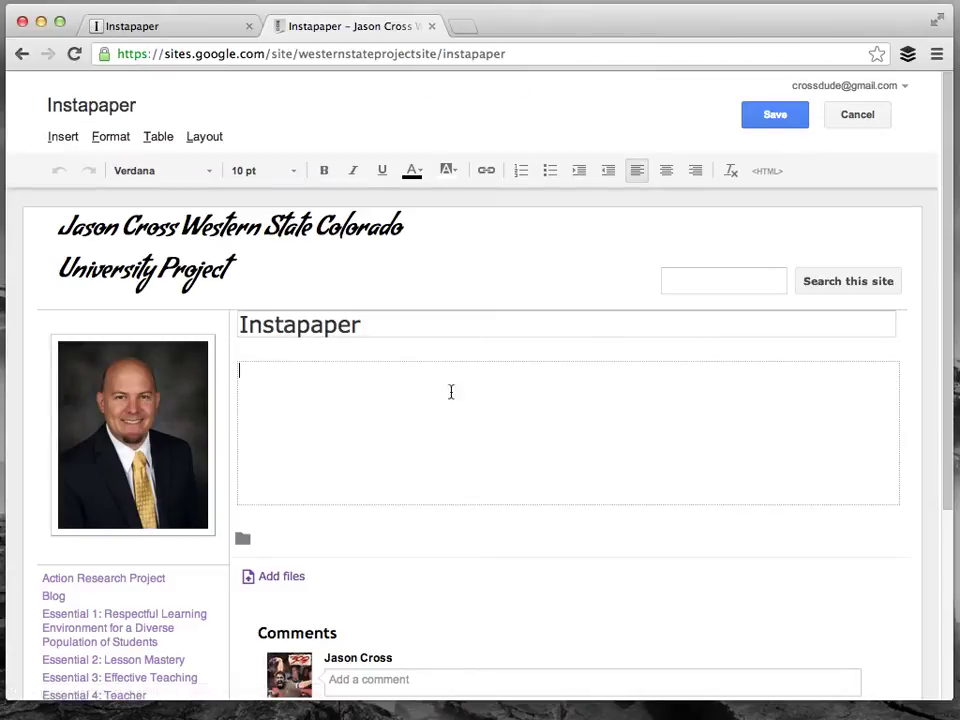
Search the gadget gallery for rss and choose the RSS Feed gadget for the Instapaper page.
click(63, 137)
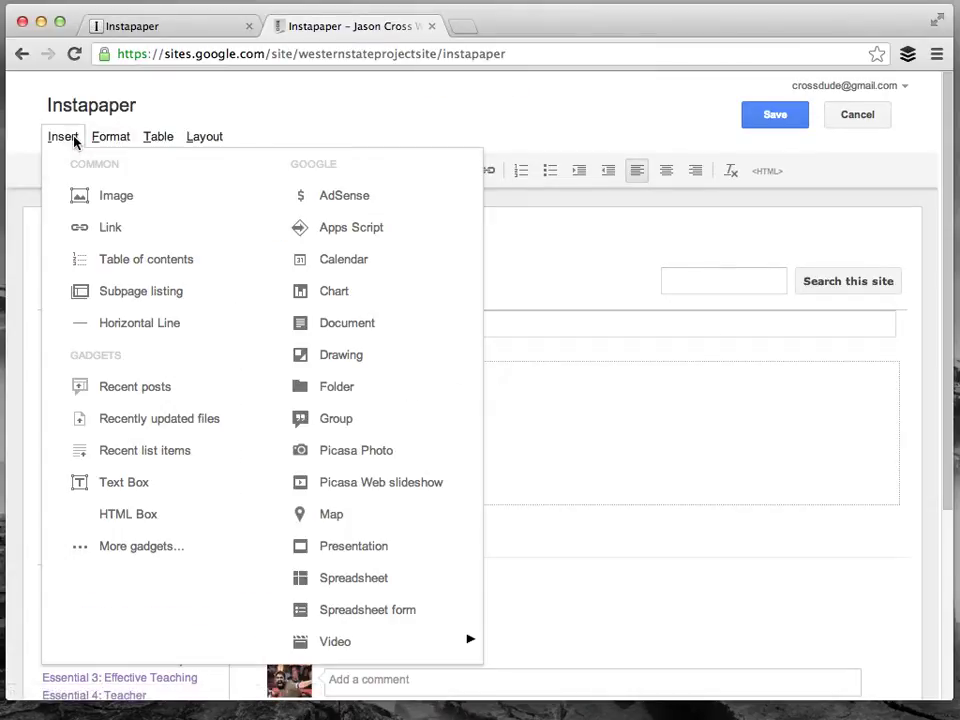
click(165, 553)
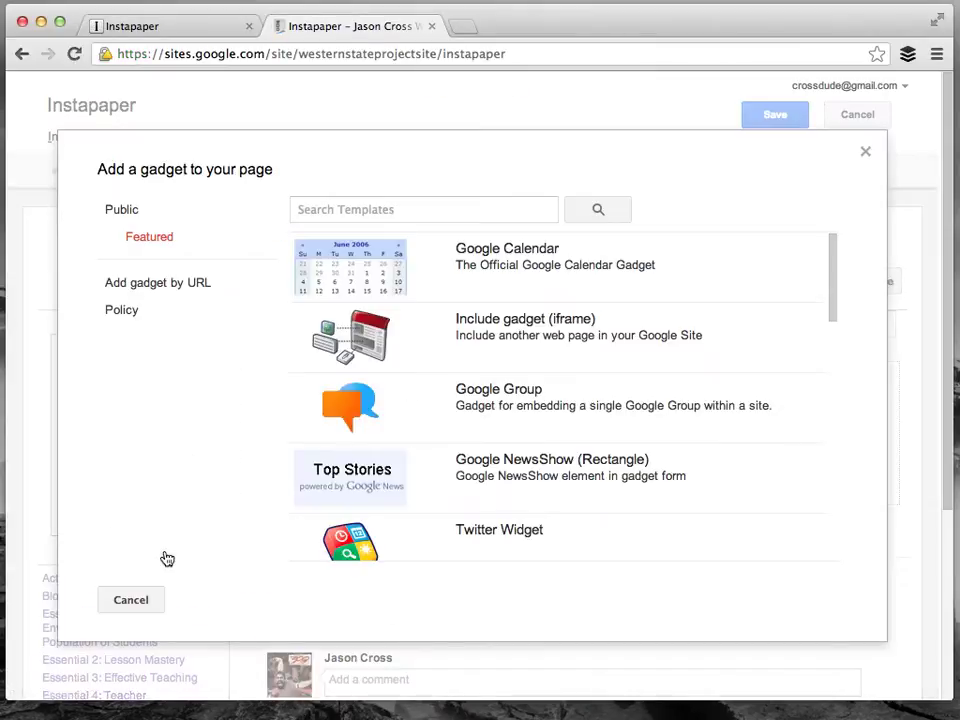
click(369, 208)
text(rs)
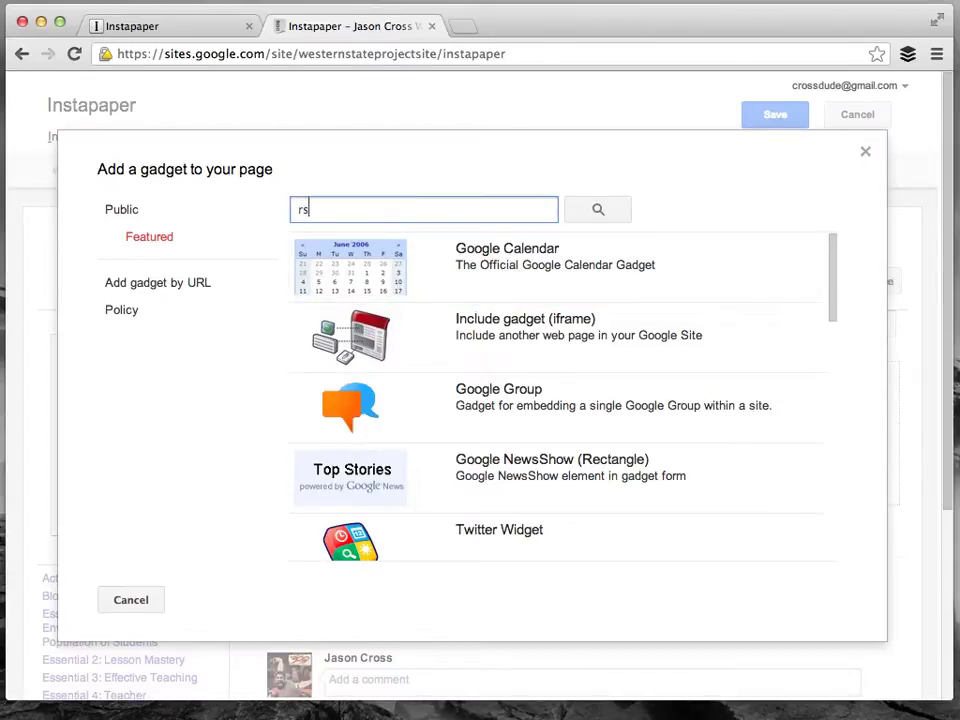
text(s)
click(596, 207)
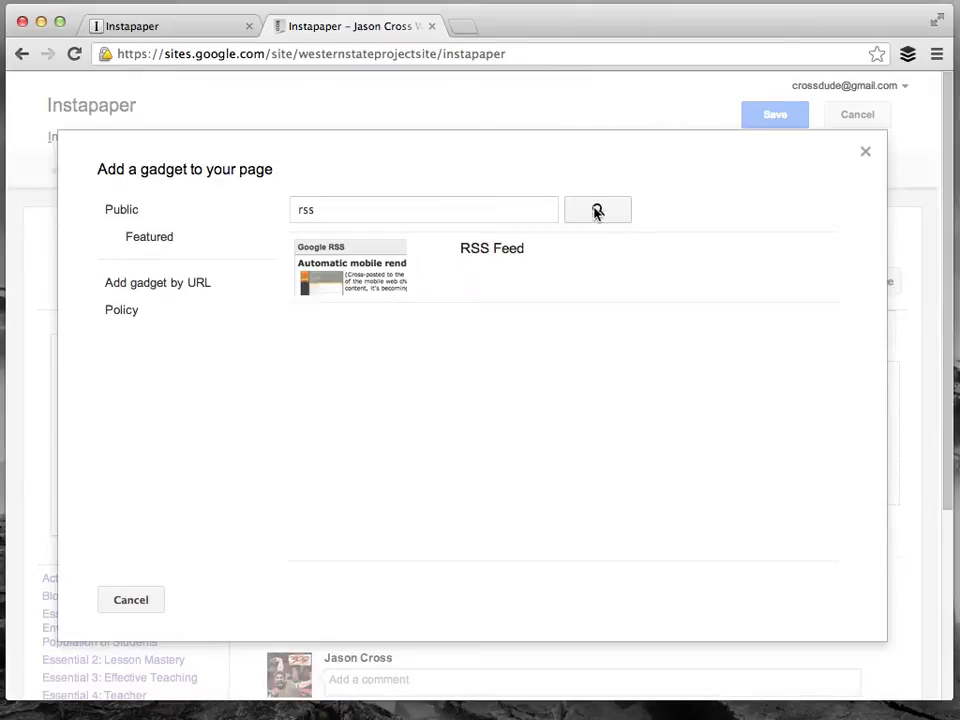
click(511, 264)
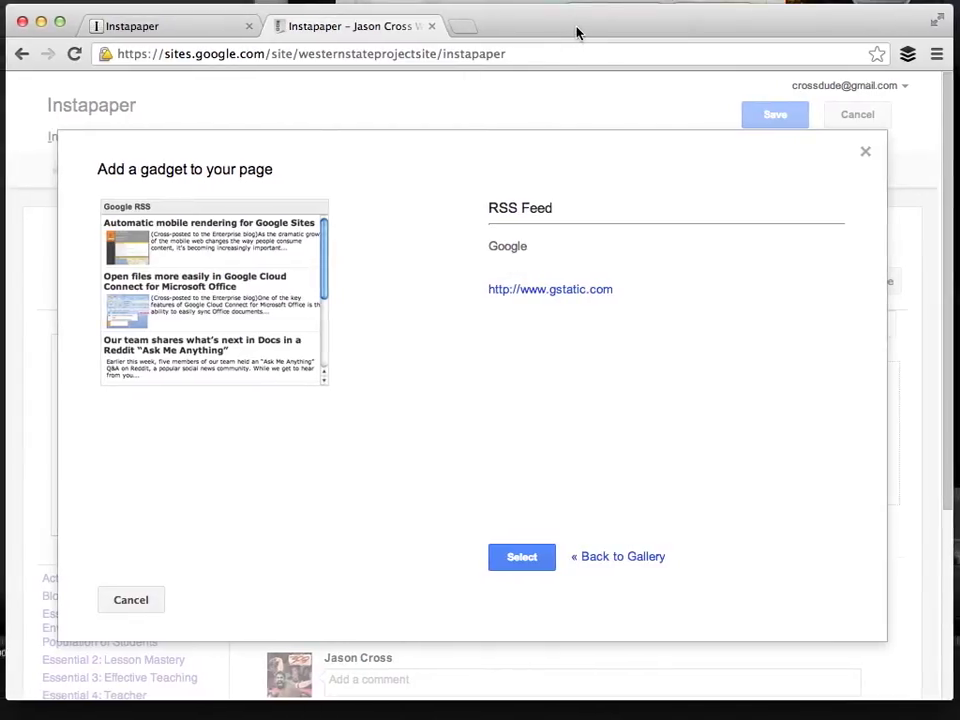
click(529, 561)
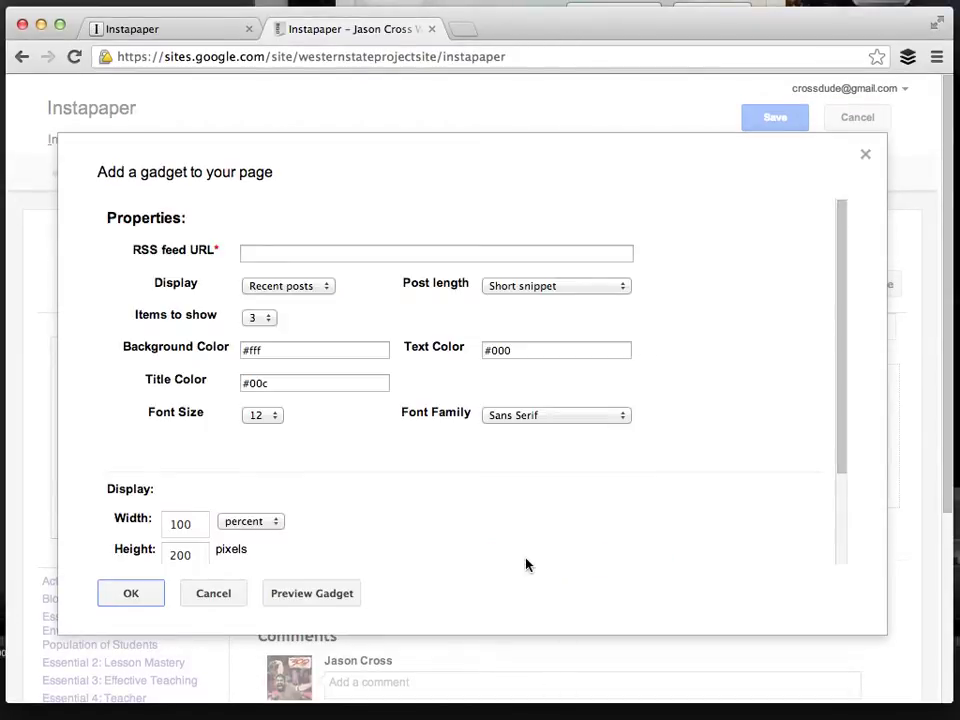
click(246, 252)
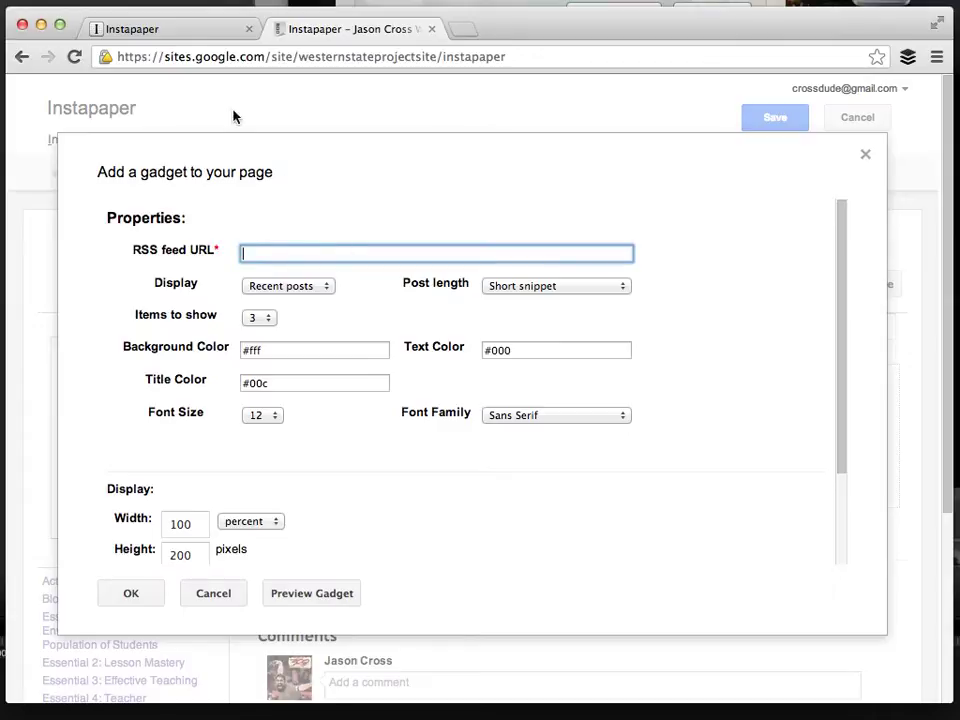
Return to Instapaper and look through the unread list down to the folder's RSS link.
click(191, 33)
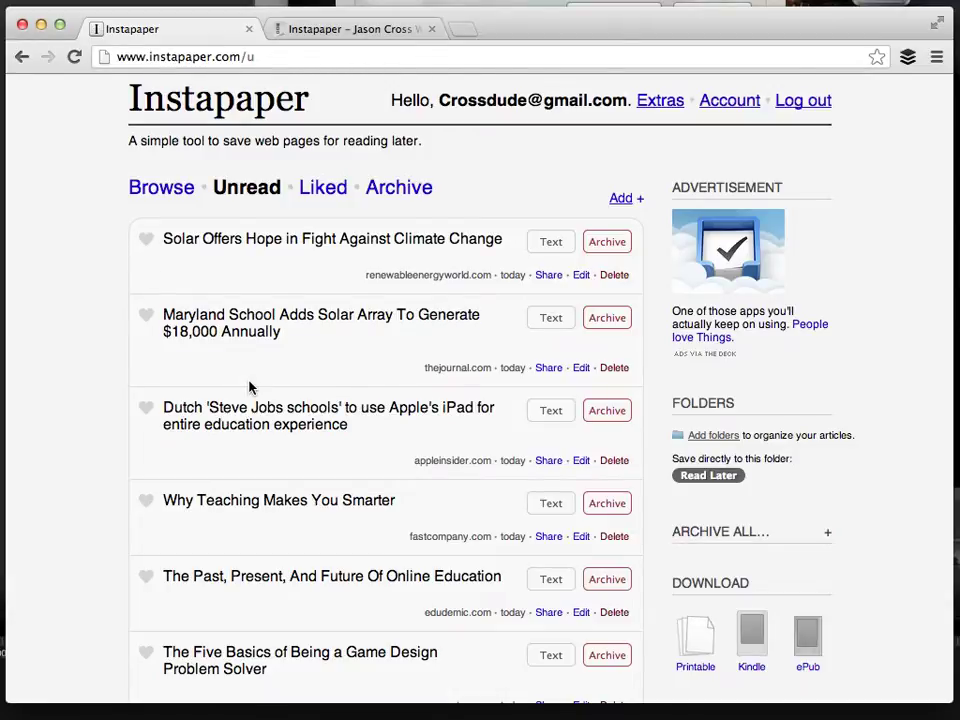
scroll(249, 386, down, 3)
scroll(249, 386, down, 2)
scroll(249, 386, up, 5)
scroll(249, 386, down, 7)
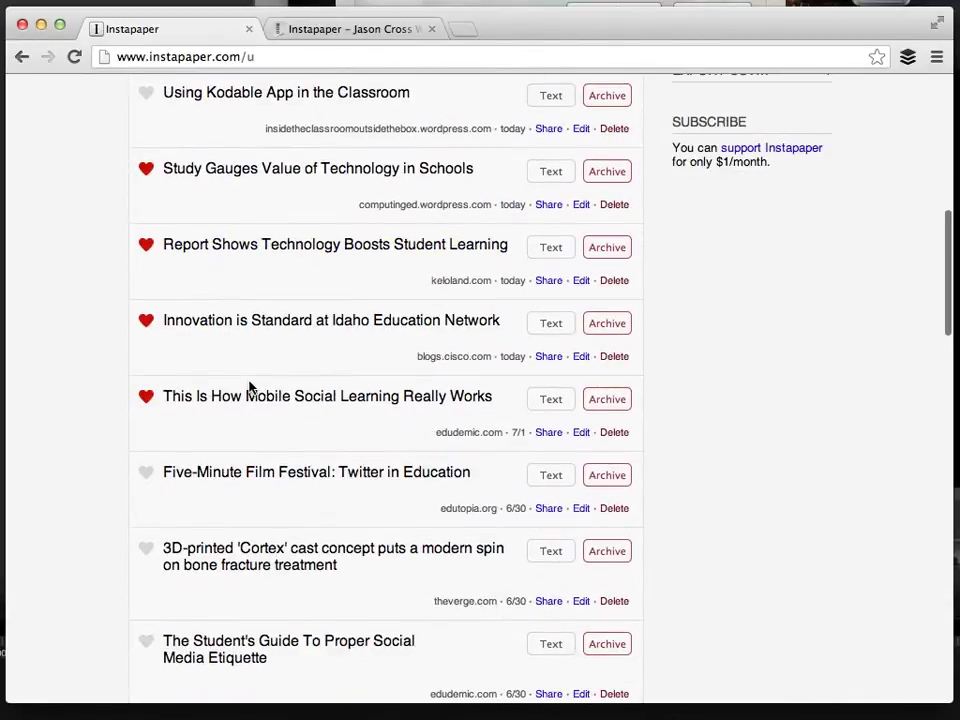
scroll(249, 386, down, 20)
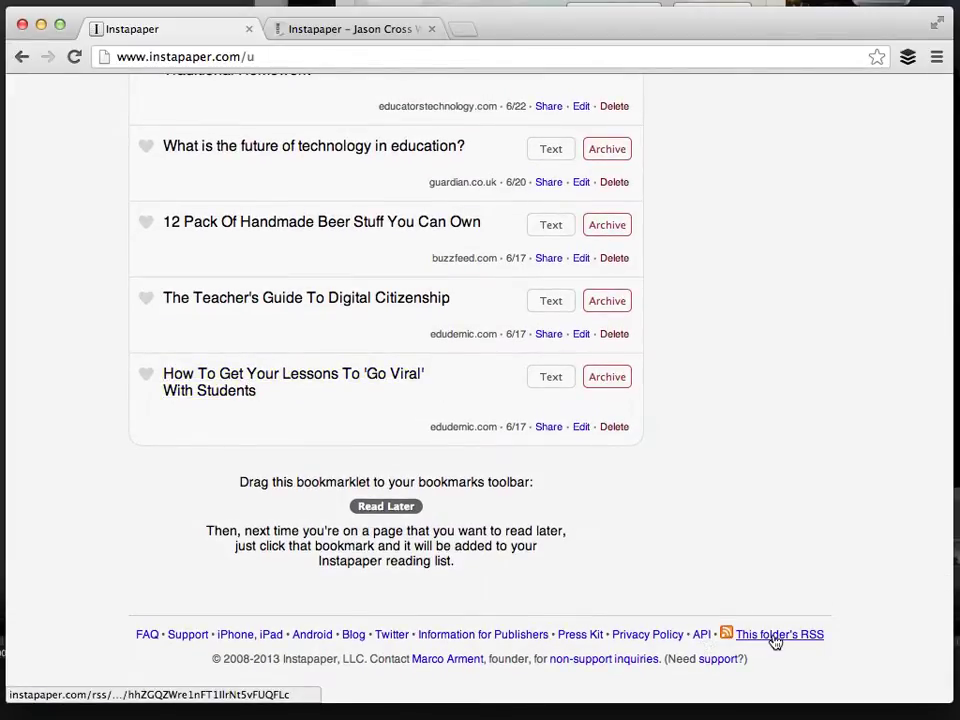
scroll(640, 148, up, 20)
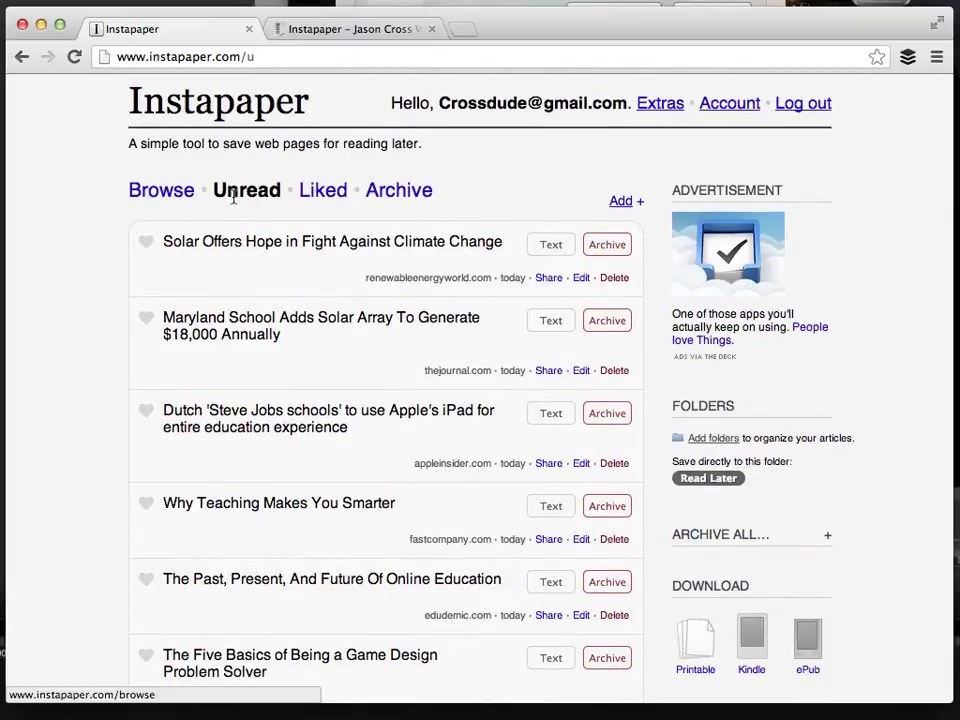
Copy the address of the Liked folder's RSS feed and paste it as the gadget's RSS feed URL.
click(329, 197)
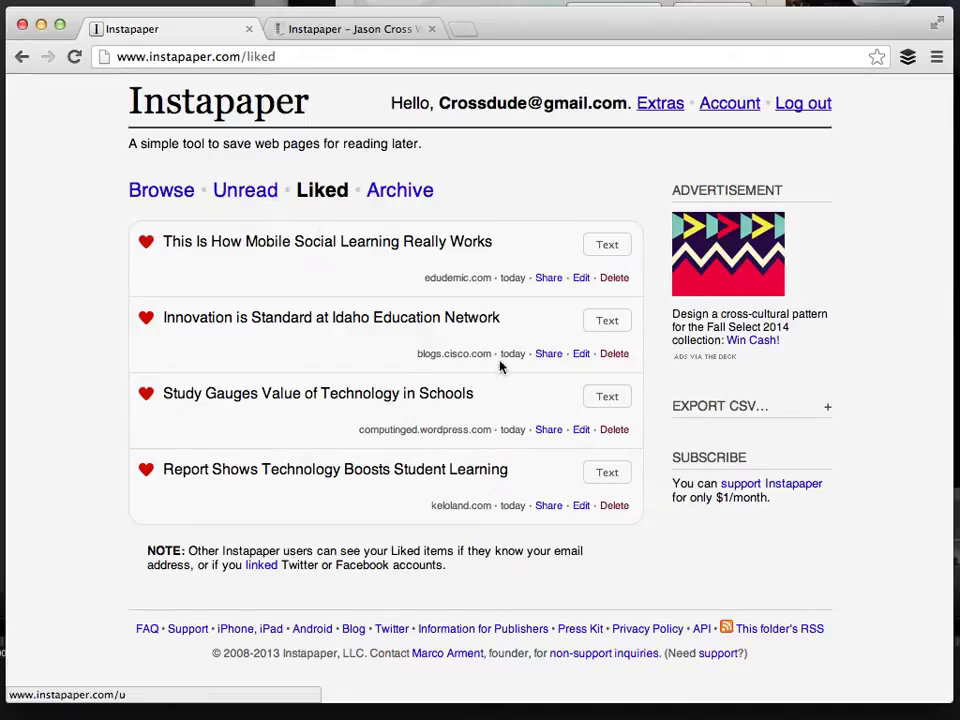
click(781, 631)
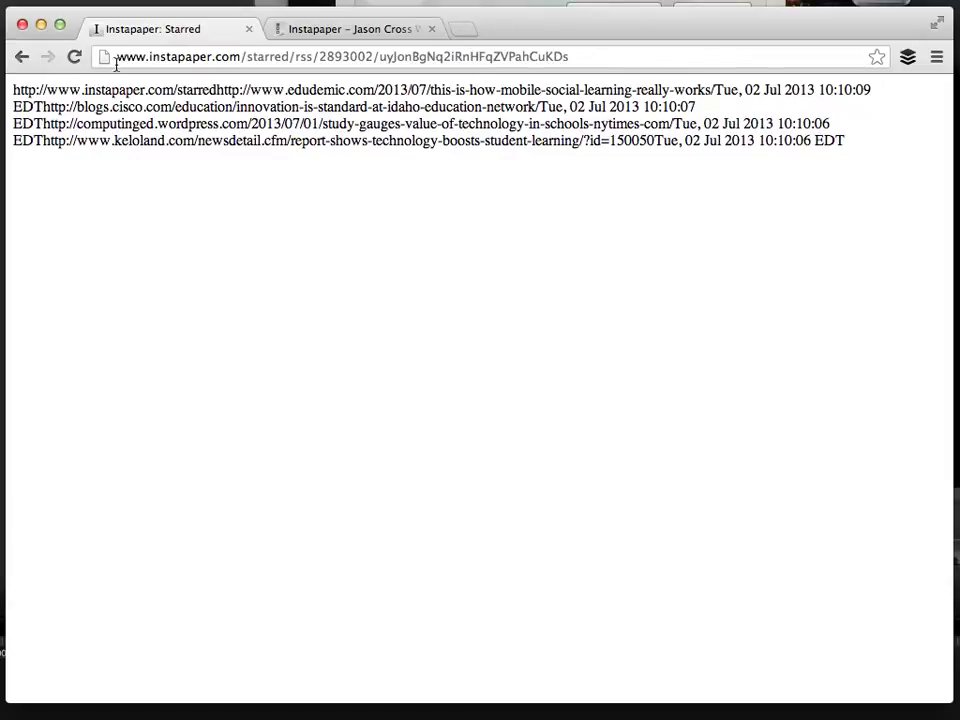
drag(118, 57, 388, 64)
key(super+c)
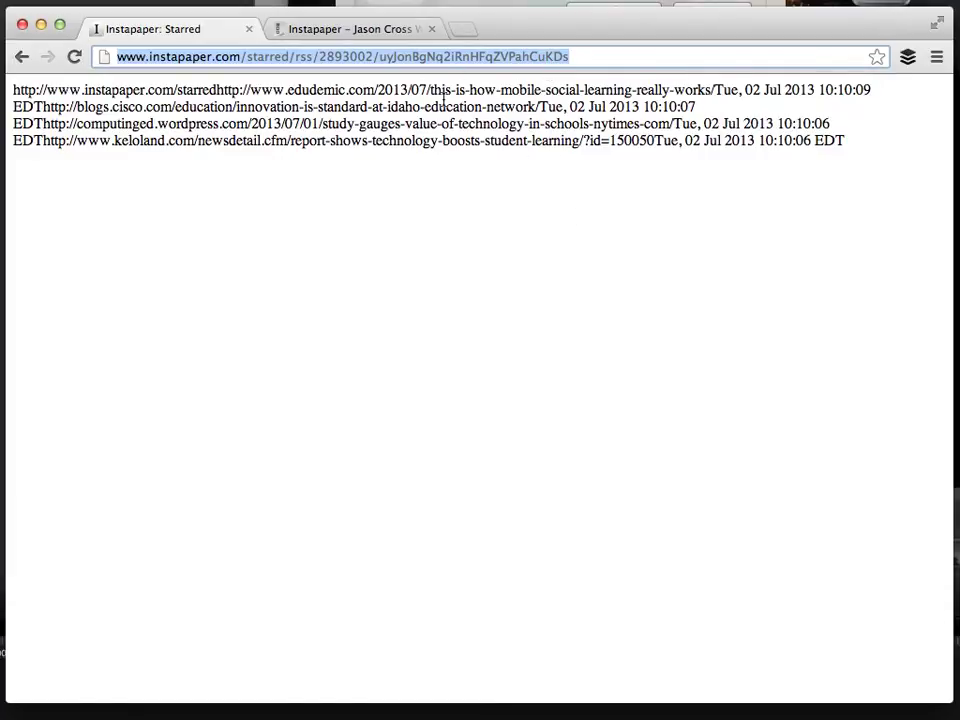
click(357, 30)
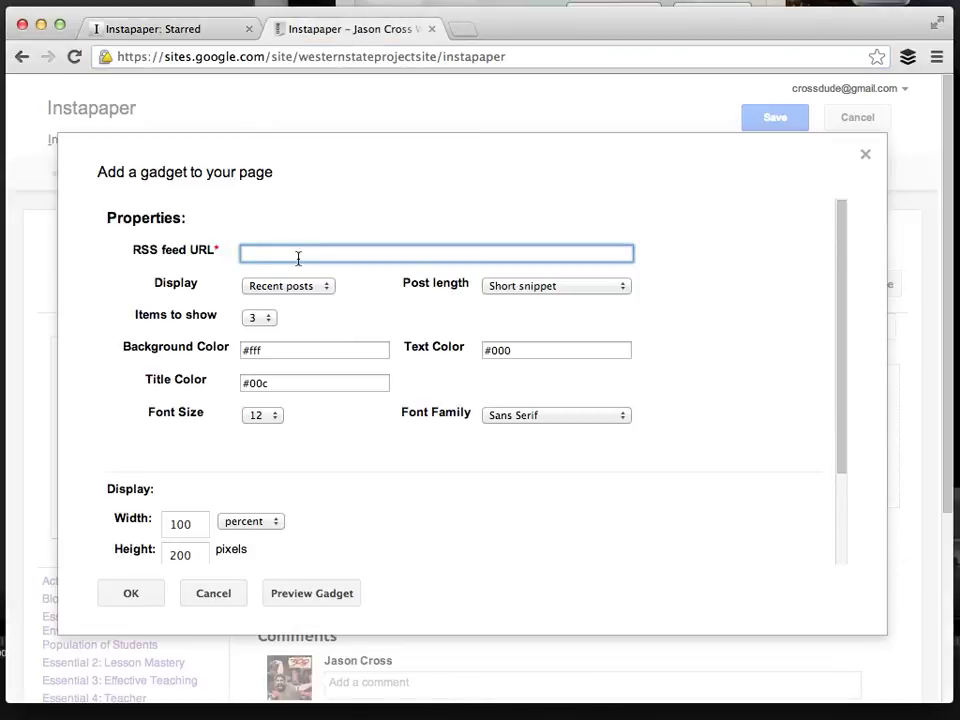
key(super+v)
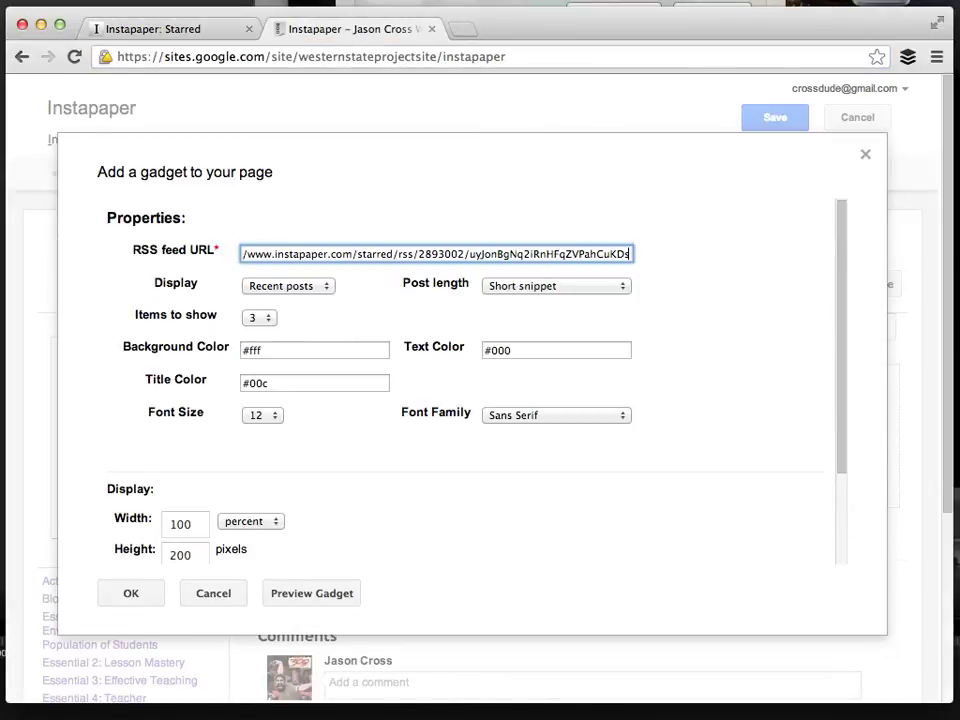
Keep the gadget's display as Recent posts and set its items to show to 5.
click(326, 286)
click(326, 287)
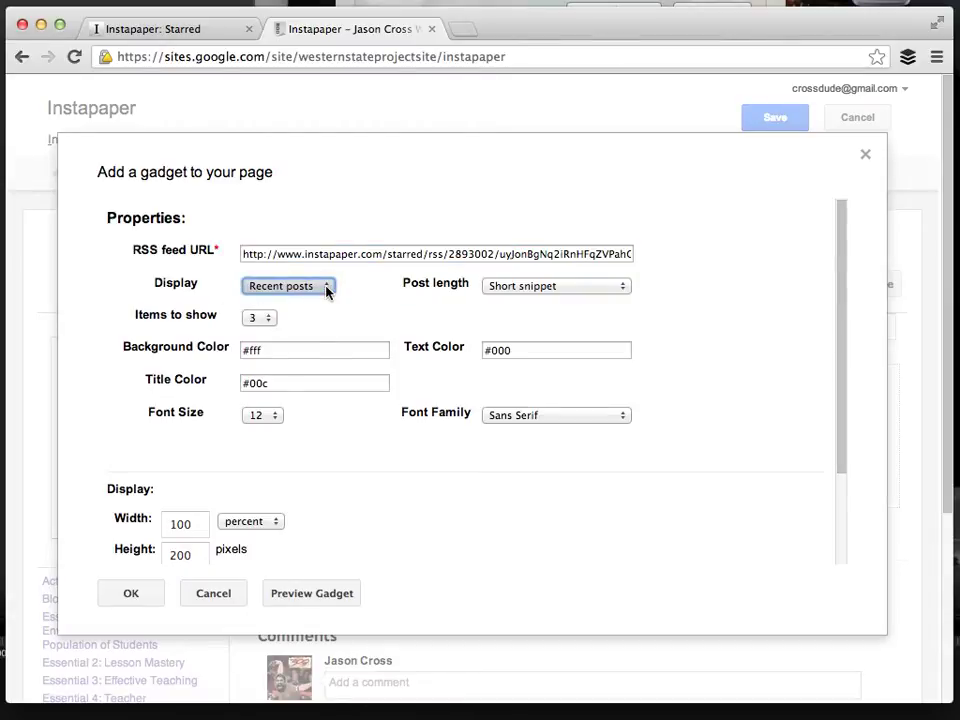
click(327, 287)
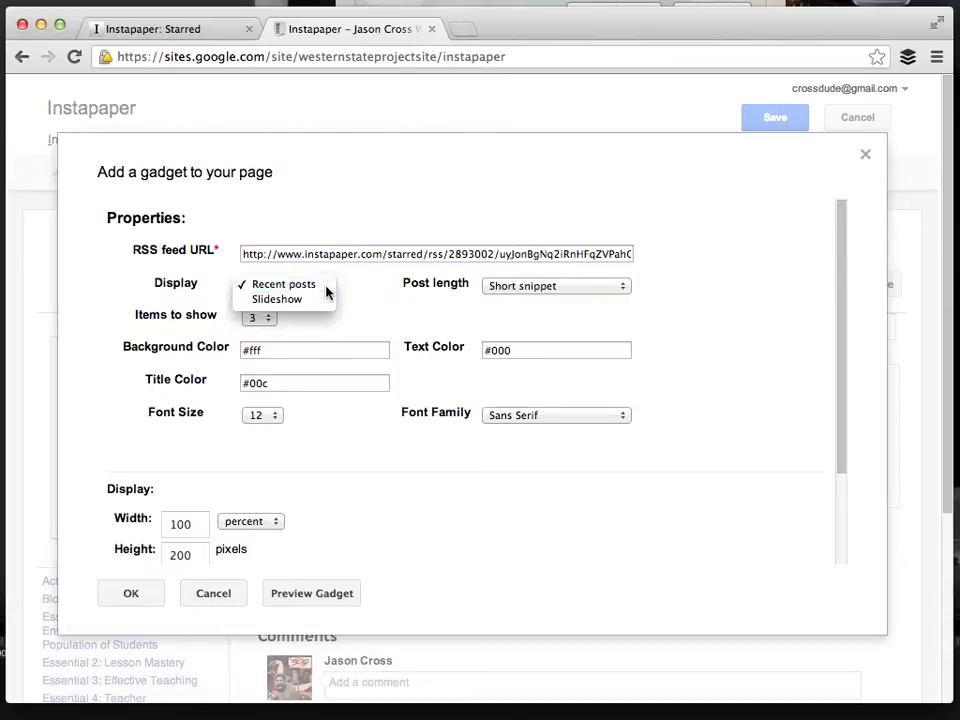
click(279, 317)
click(268, 319)
click(266, 346)
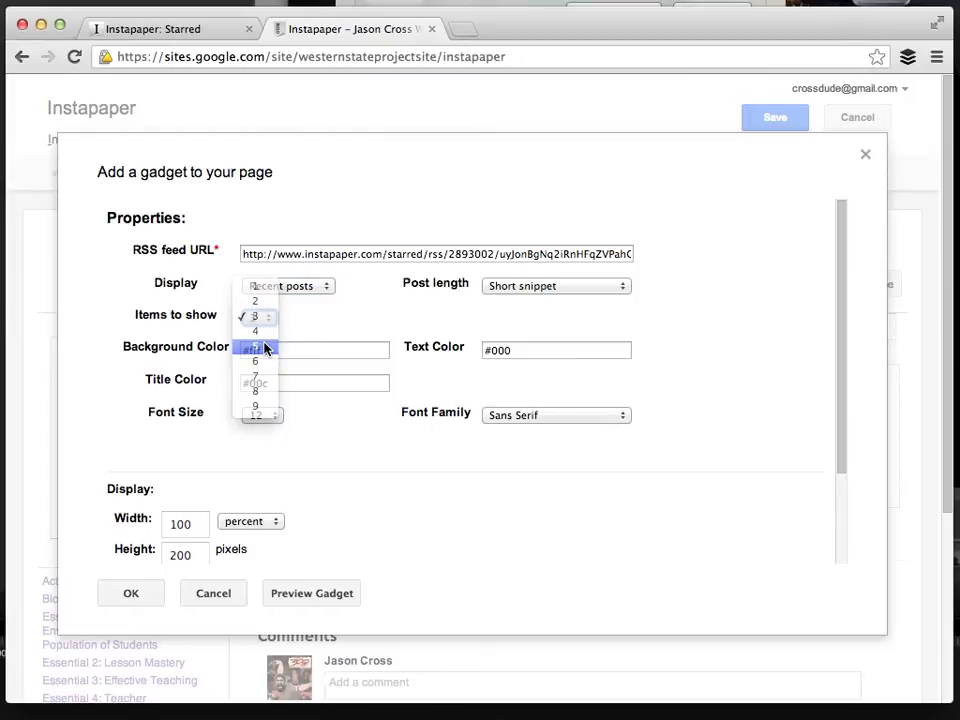
Insert the RSS Feed gadget with the Short snippet post length and save the Instapaper page.
click(570, 288)
click(570, 286)
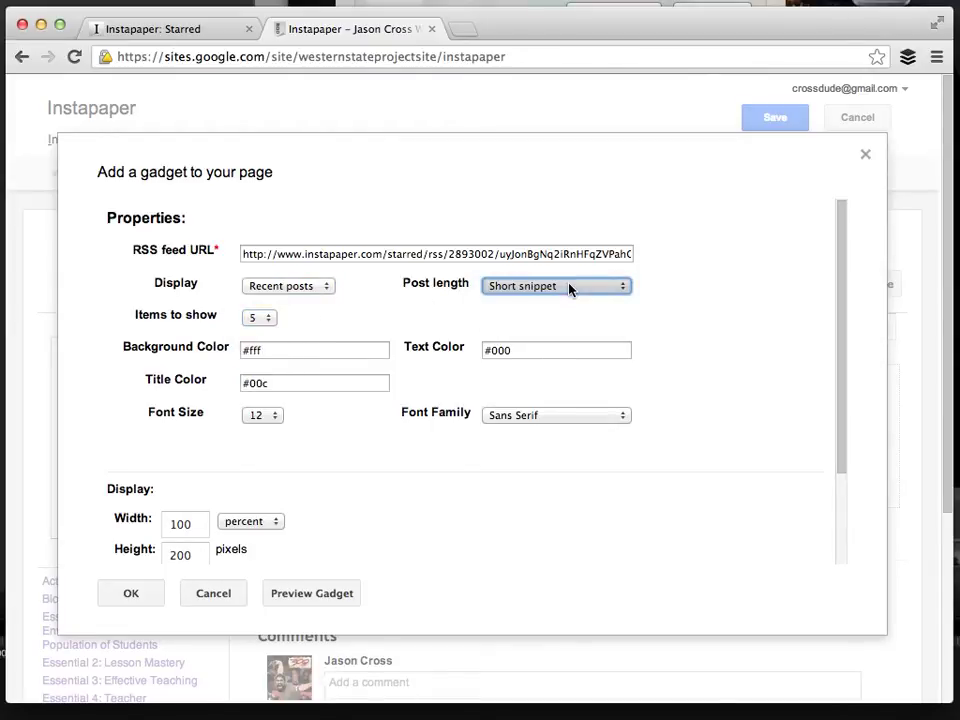
click(132, 594)
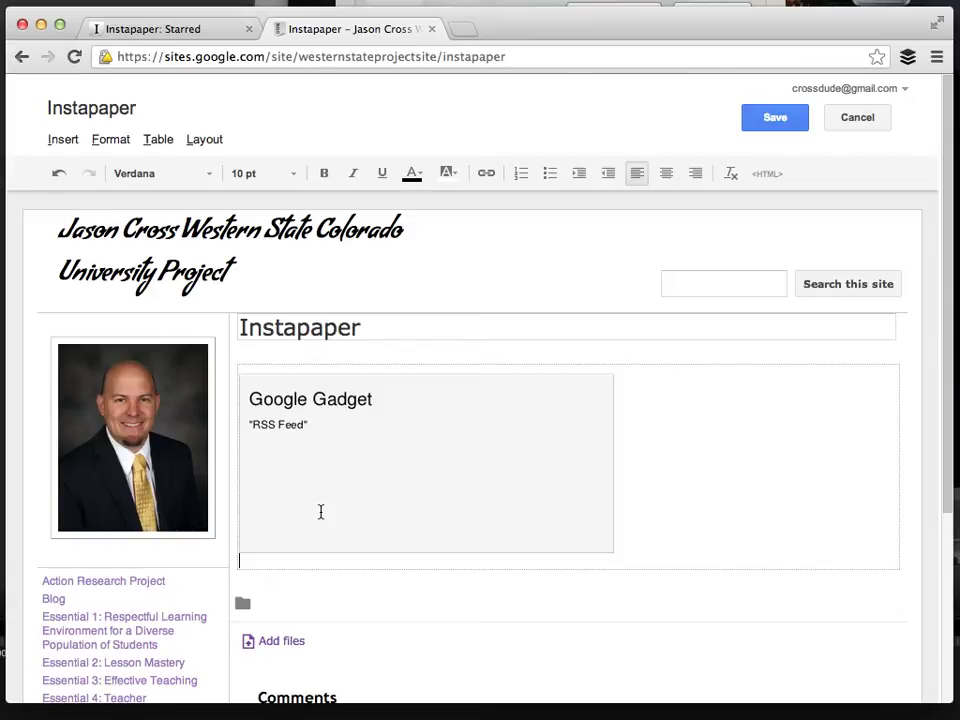
click(776, 119)
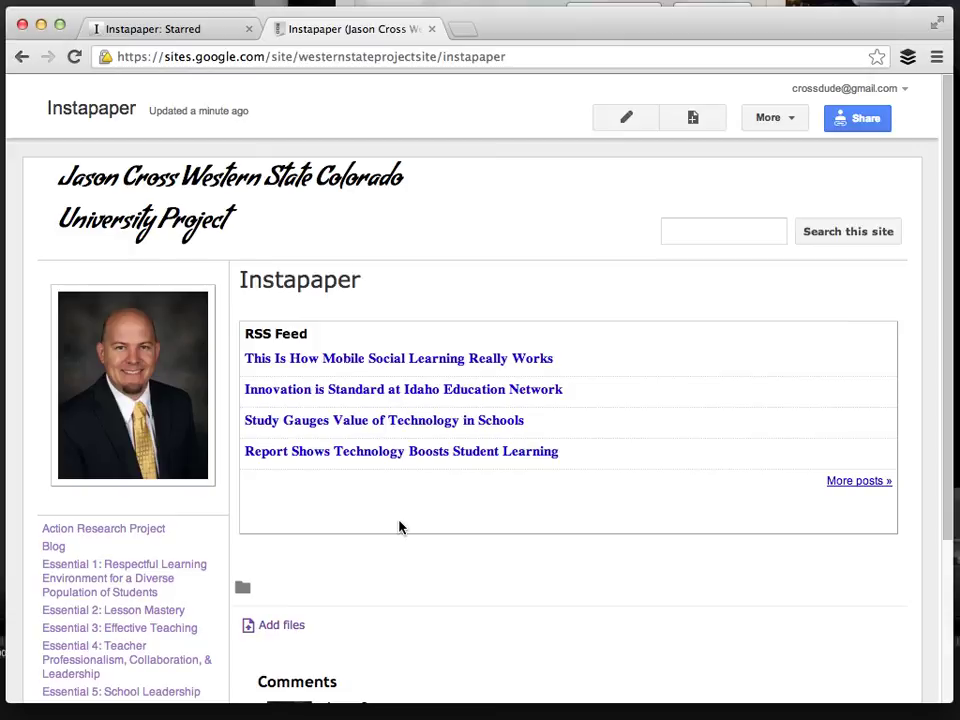
Switch to Instapaper and go back from the raw feed to the Liked articles list.
click(214, 31)
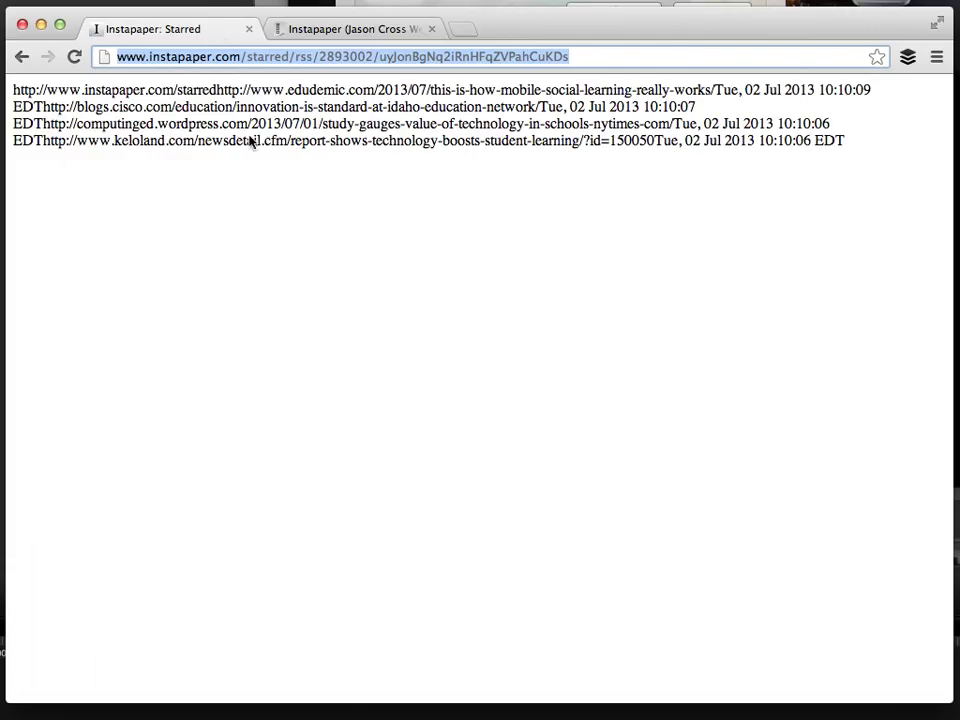
click(22, 56)
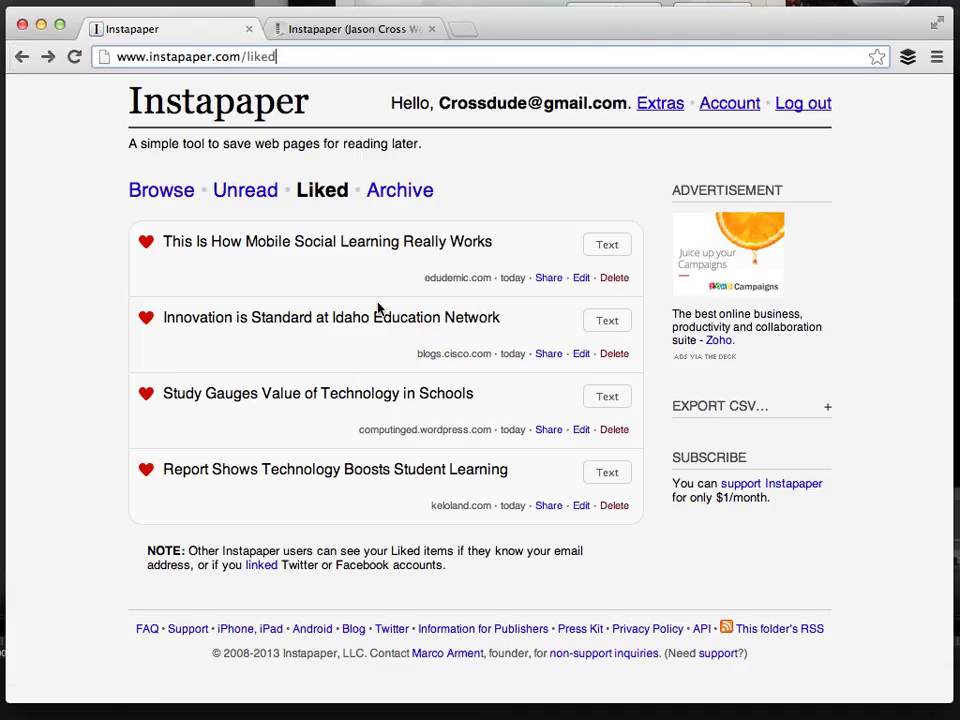